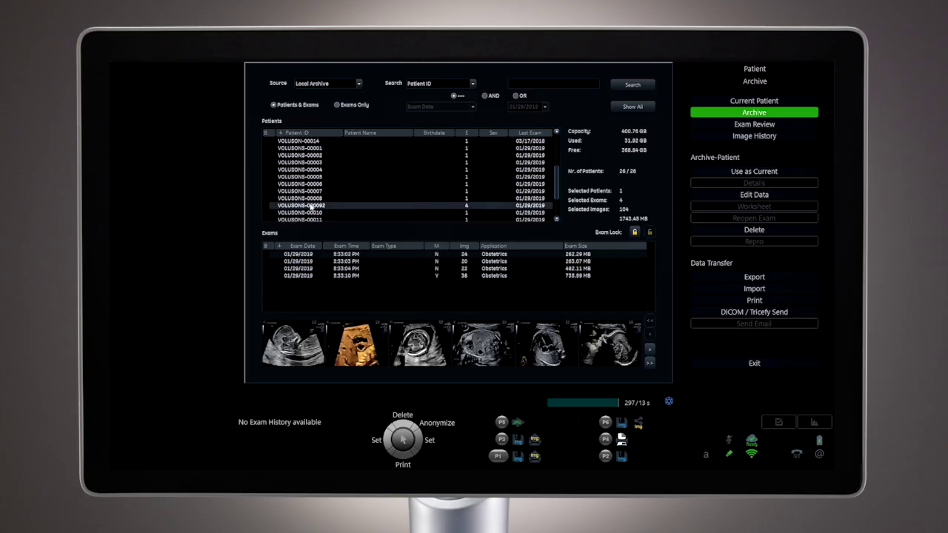
Select the patient's second exam, switch to Exams Only view, and review the last-column choices.
click(298, 264)
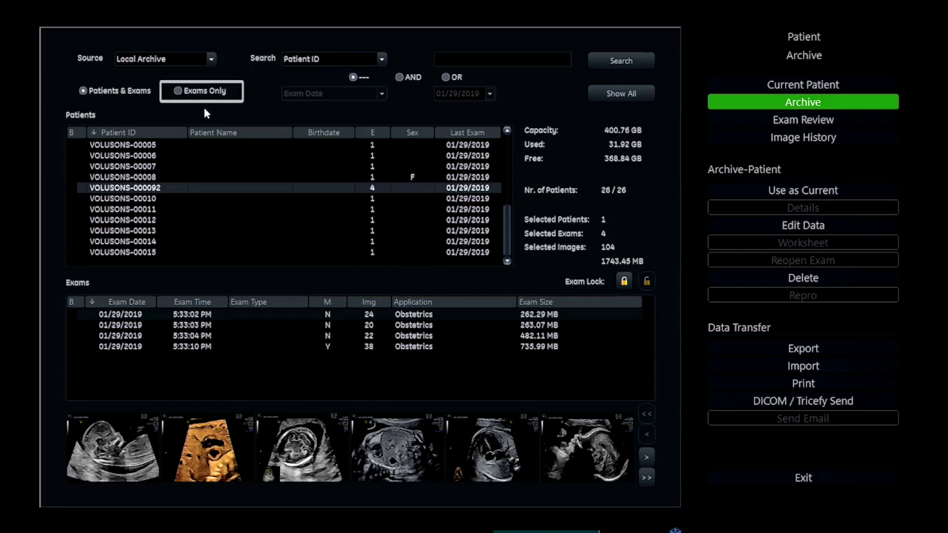
click(201, 95)
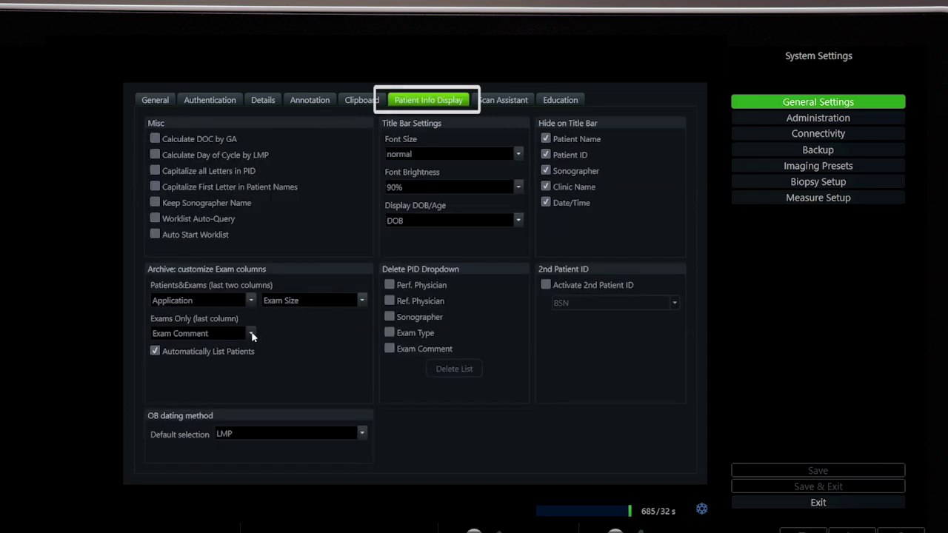
click(252, 336)
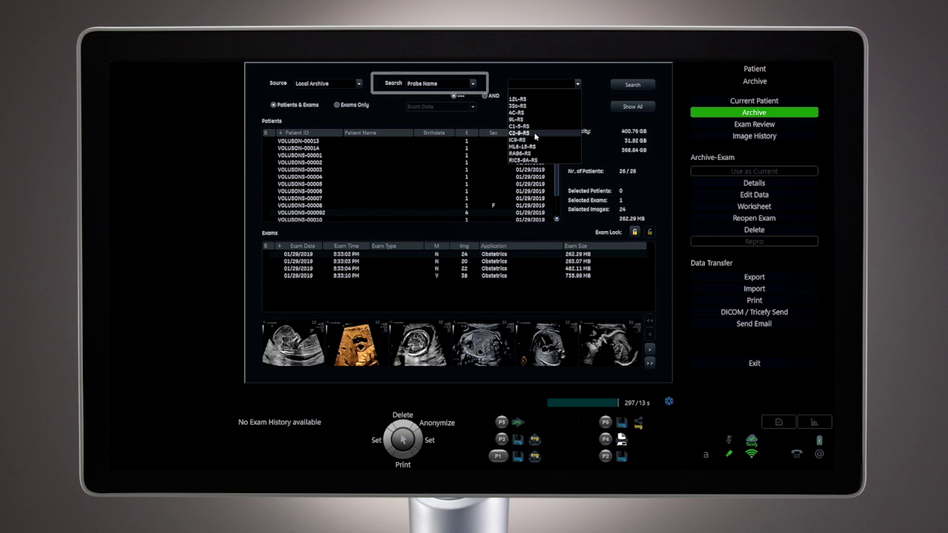
Search the archive for Probe Name C2-9-RS AND Acquisition Type CFM.
click(535, 136)
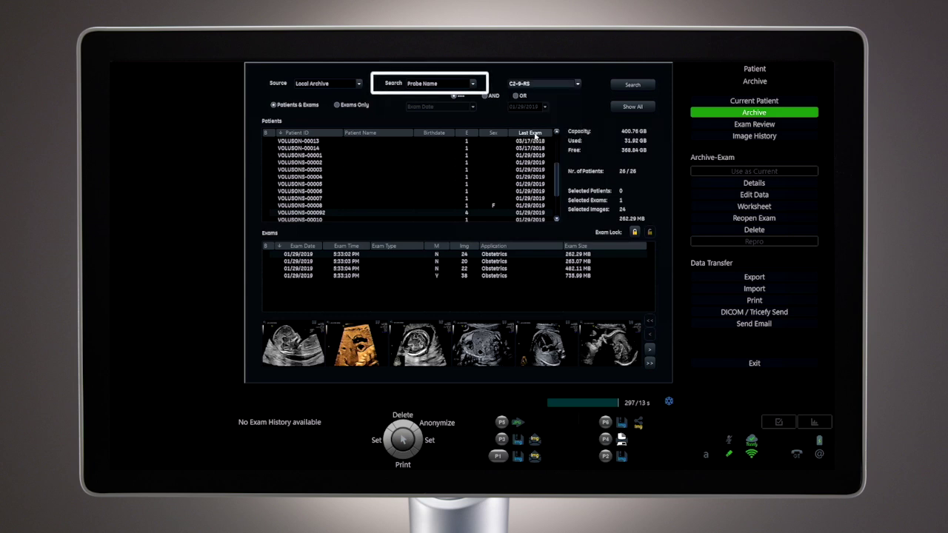
click(485, 97)
click(473, 108)
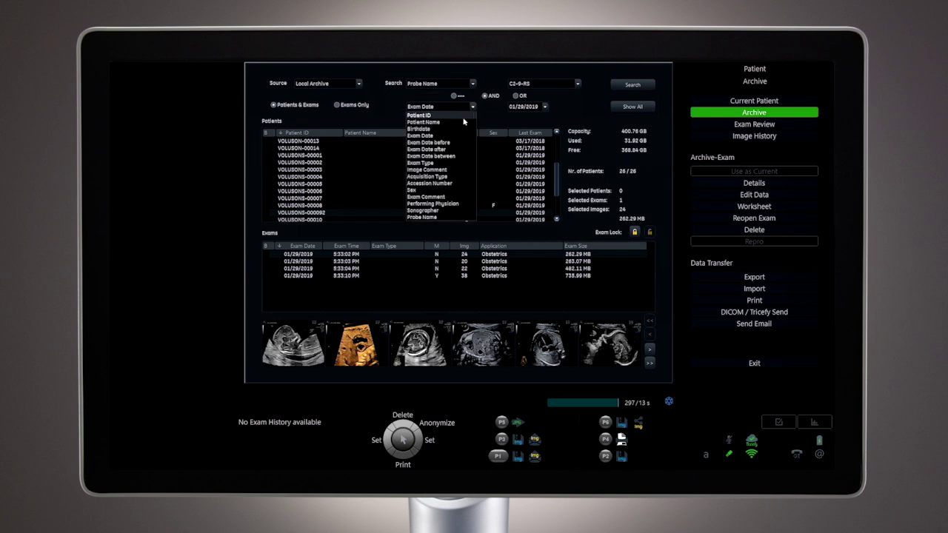
click(442, 179)
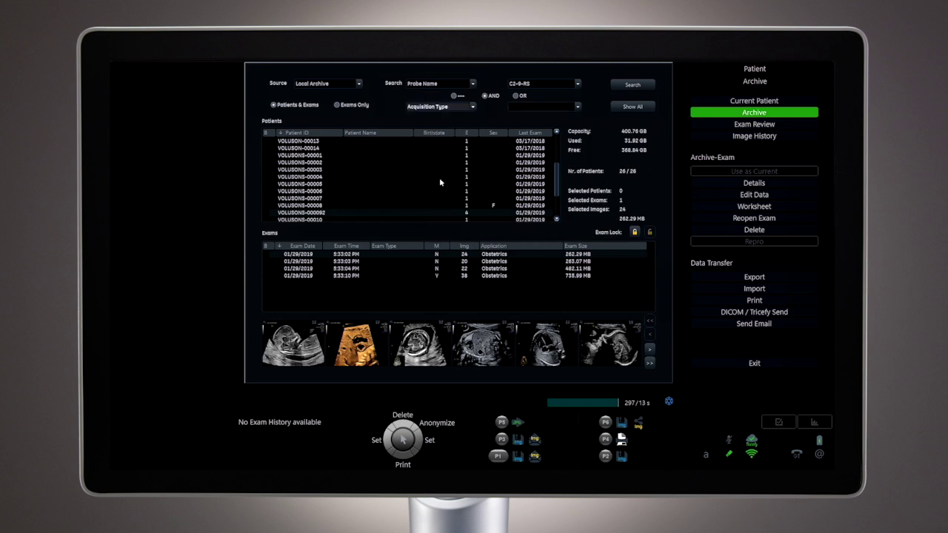
click(578, 108)
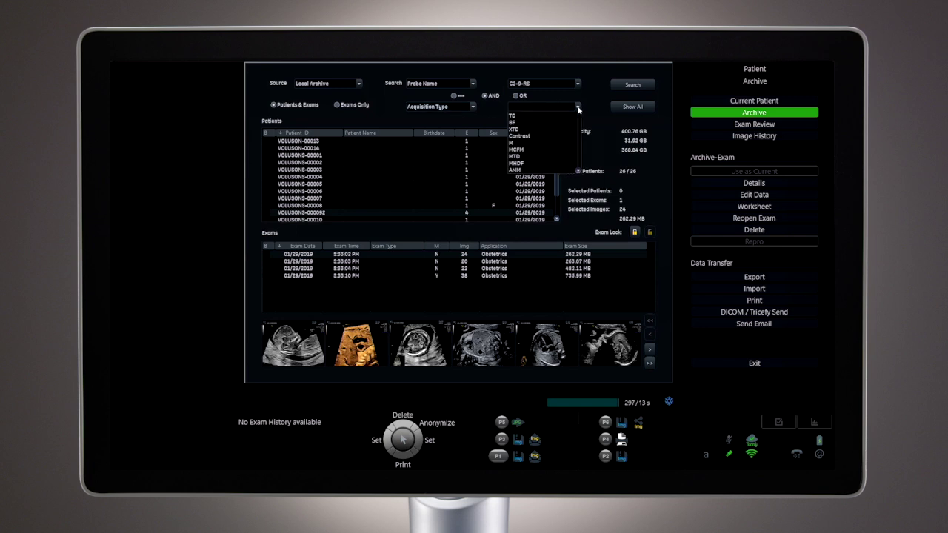
click(543, 143)
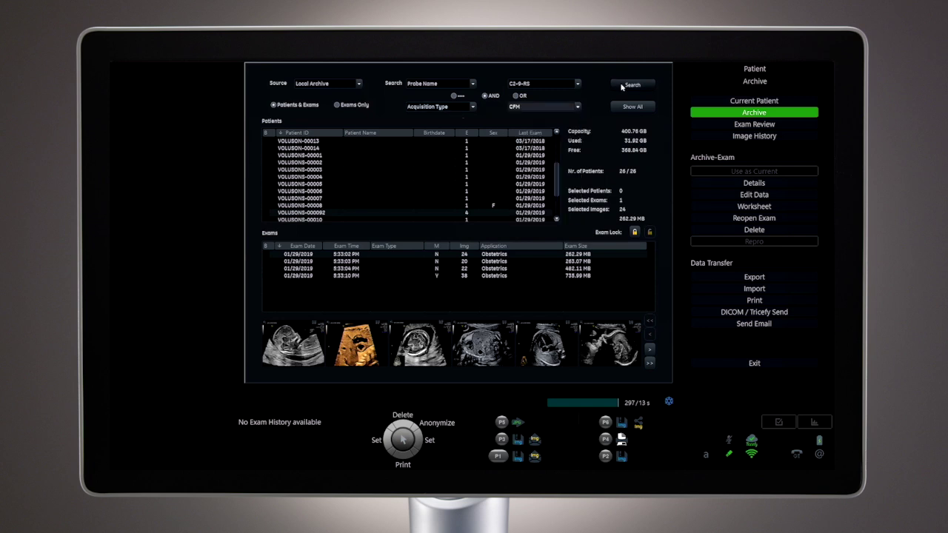
click(618, 87)
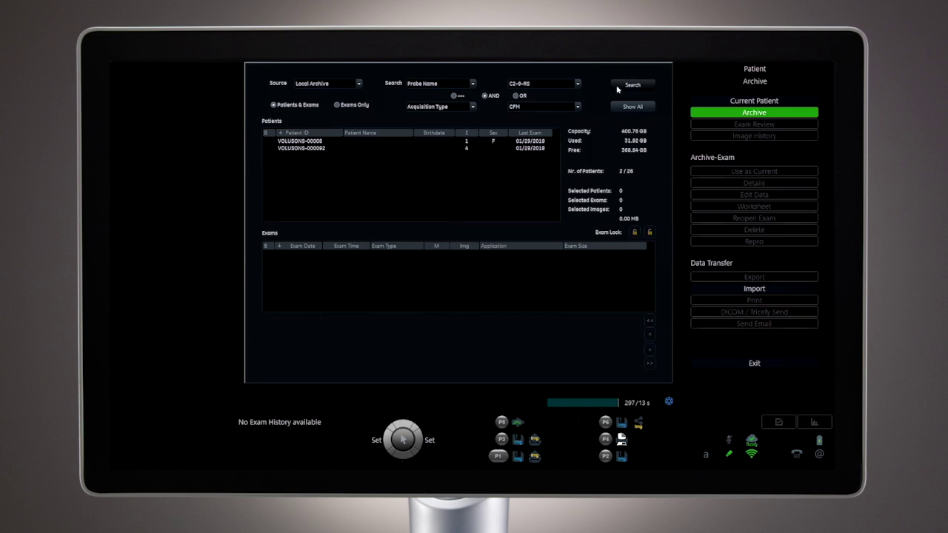
Inspect the two matching patients' exams, then list all 26 patients again.
click(321, 143)
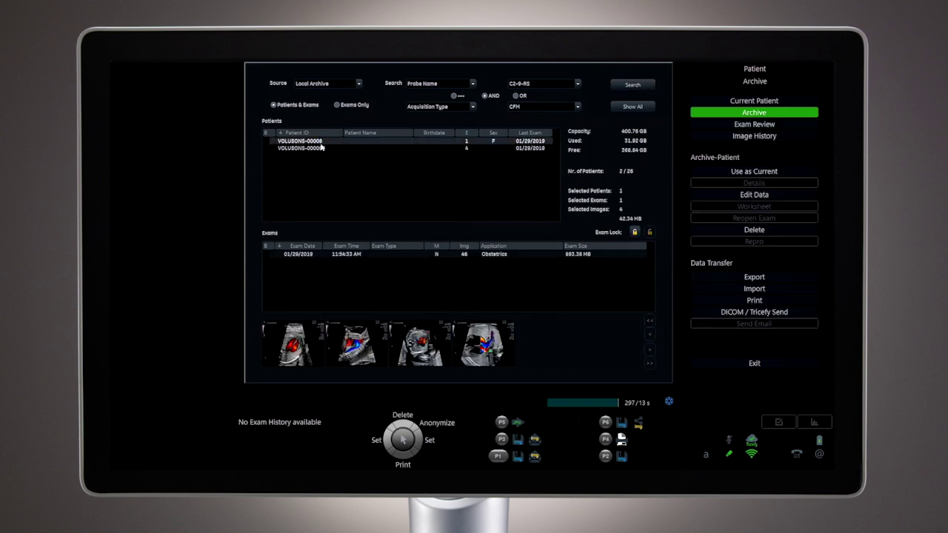
click(321, 147)
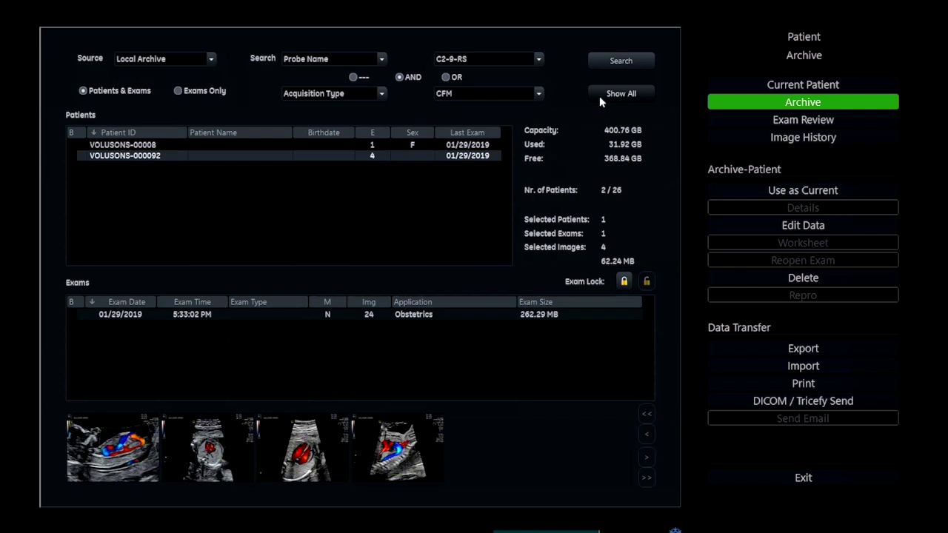
click(600, 97)
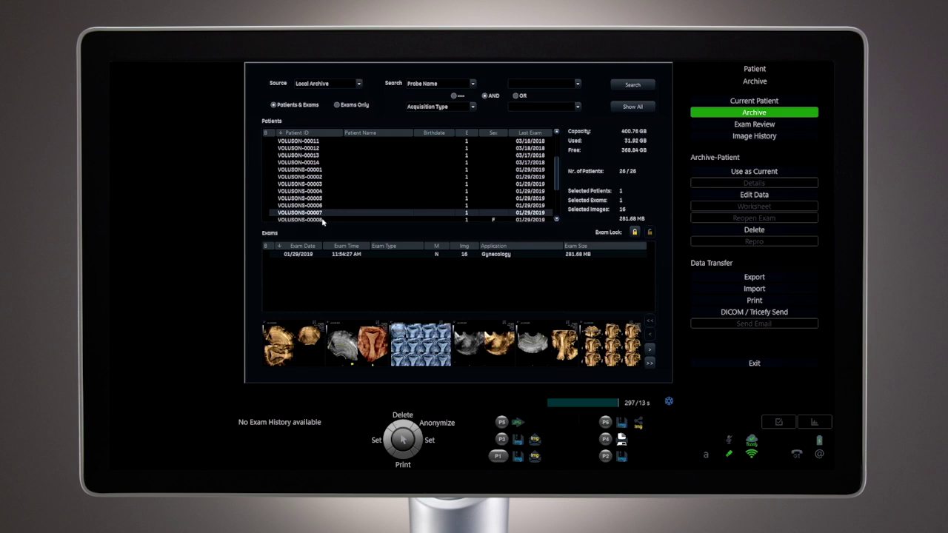
Review VOLUSONS-00008's exam, page to images 9-12, and reload the CFM heart image in full.
click(323, 220)
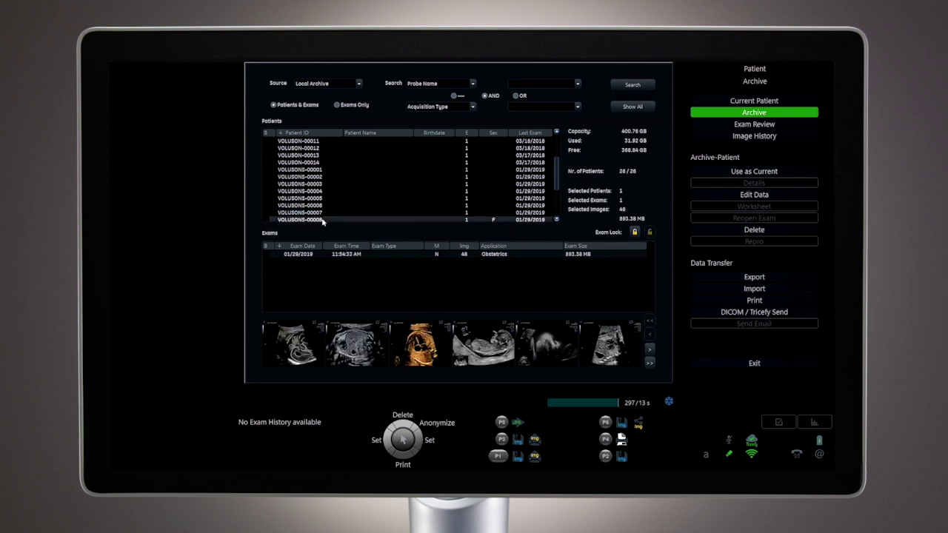
click(703, 126)
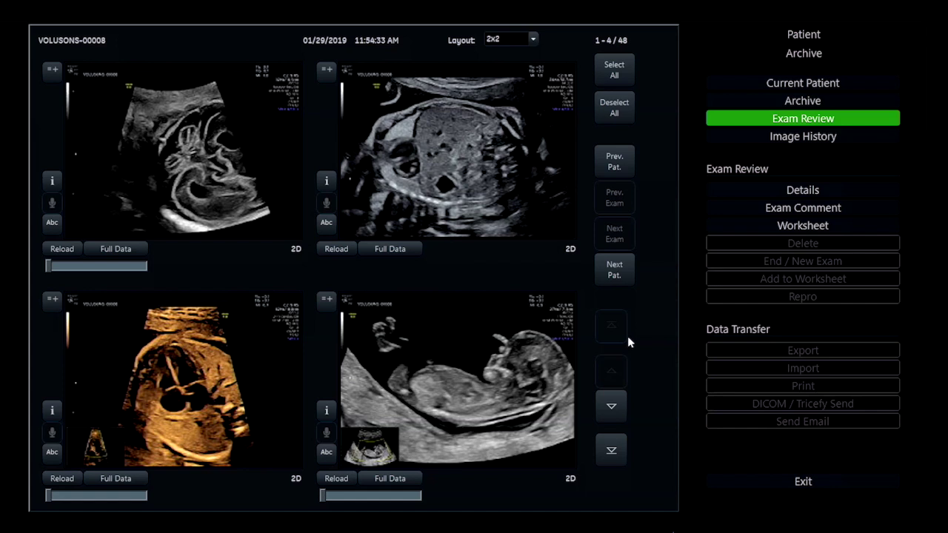
click(613, 413)
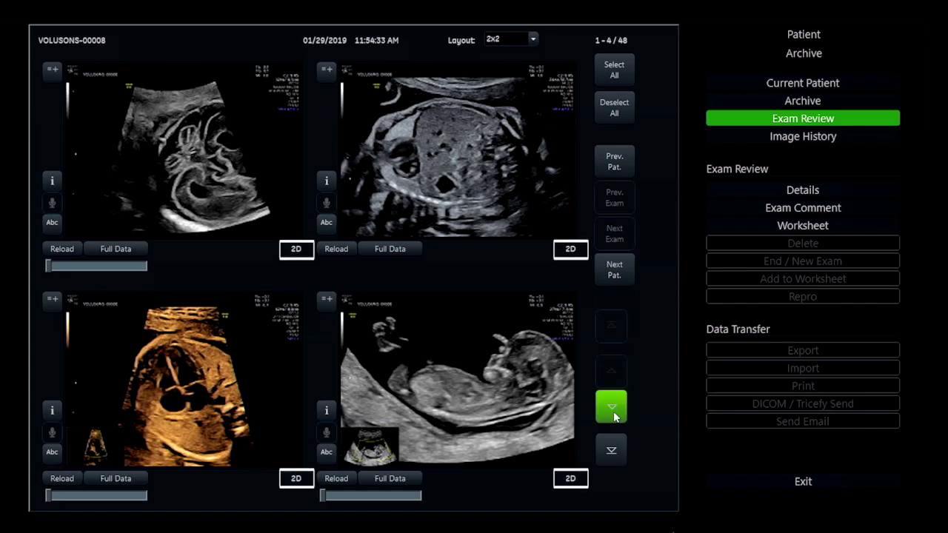
click(613, 411)
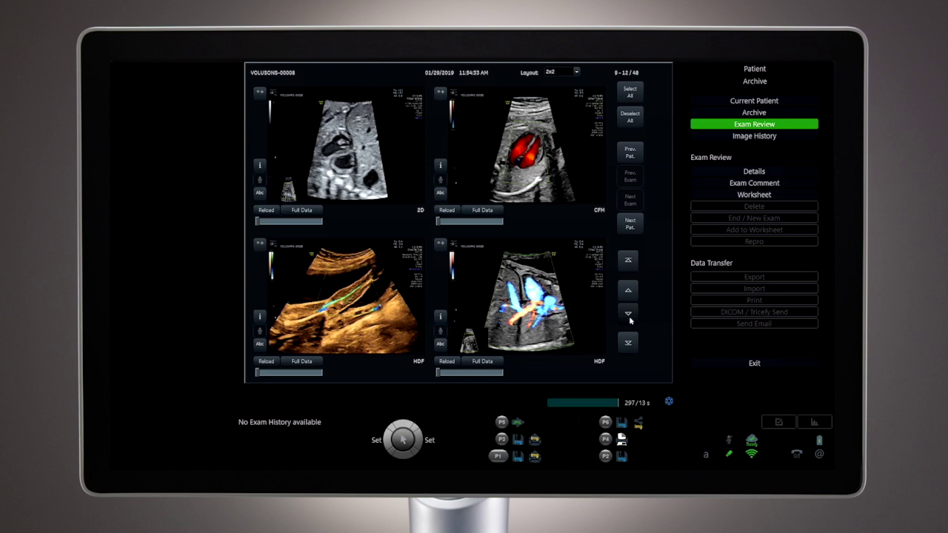
click(447, 209)
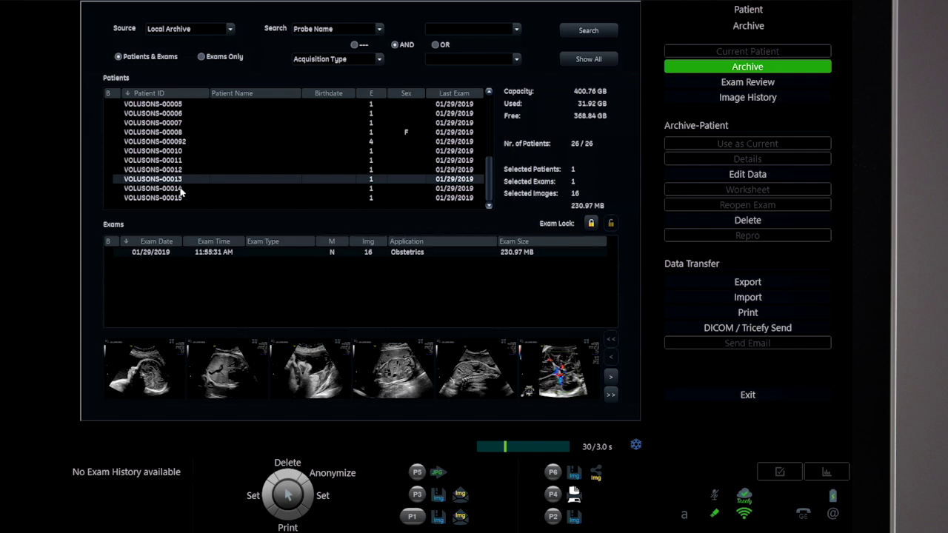
Delete only the images of patient VOLUSONS-00014, keeping its exam.
click(179, 189)
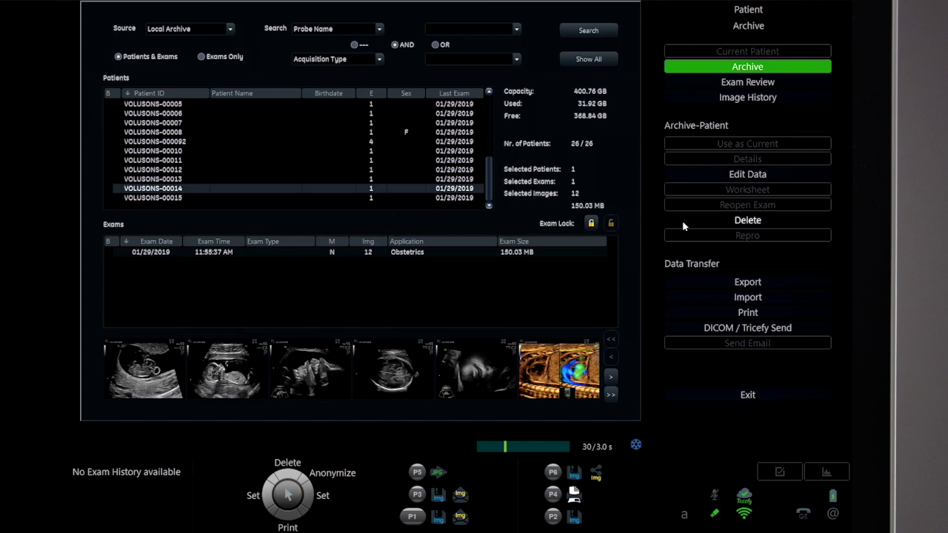
click(684, 226)
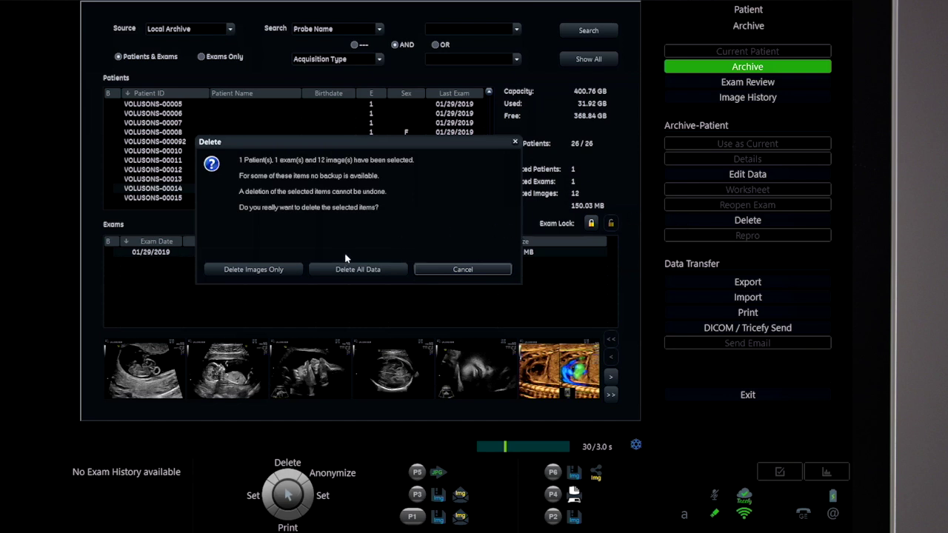
click(255, 270)
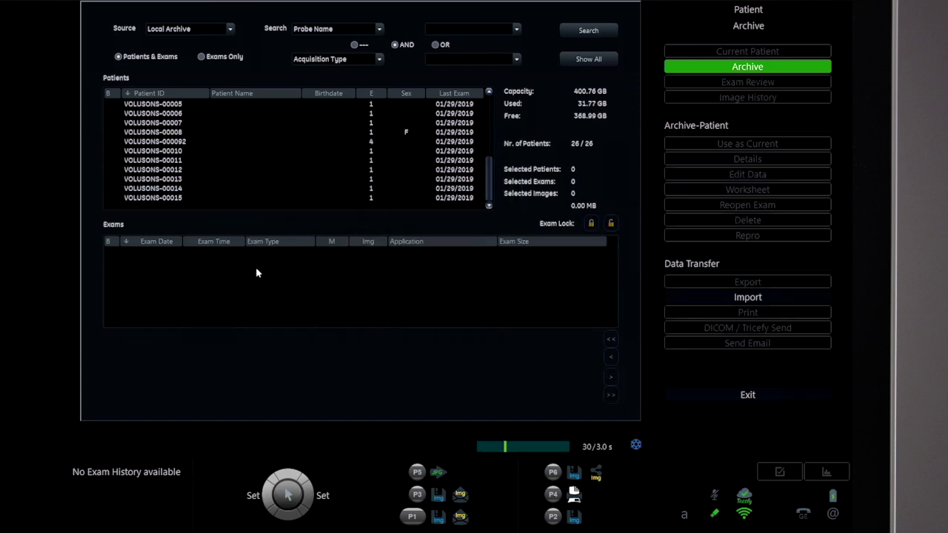
Delete patient VOLUSONS-00014 entirely with all its data.
click(170, 191)
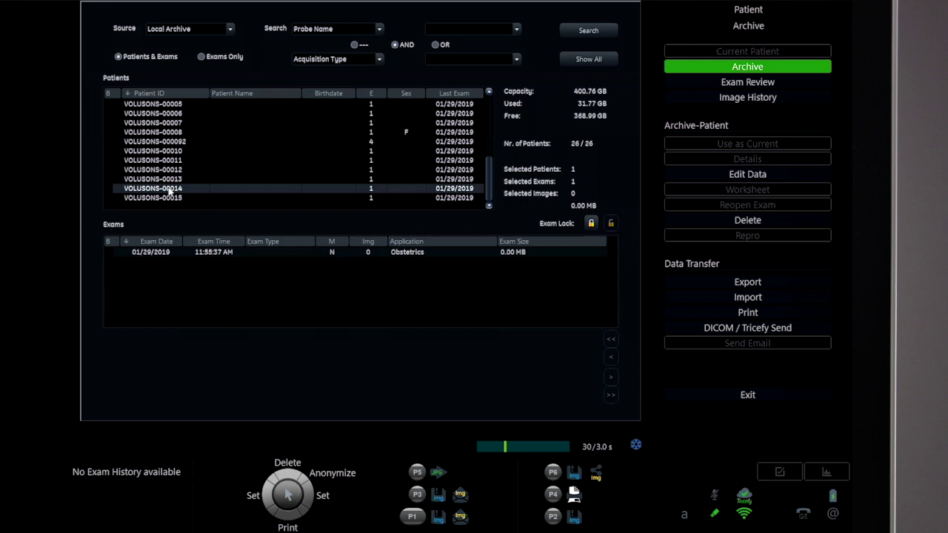
click(681, 223)
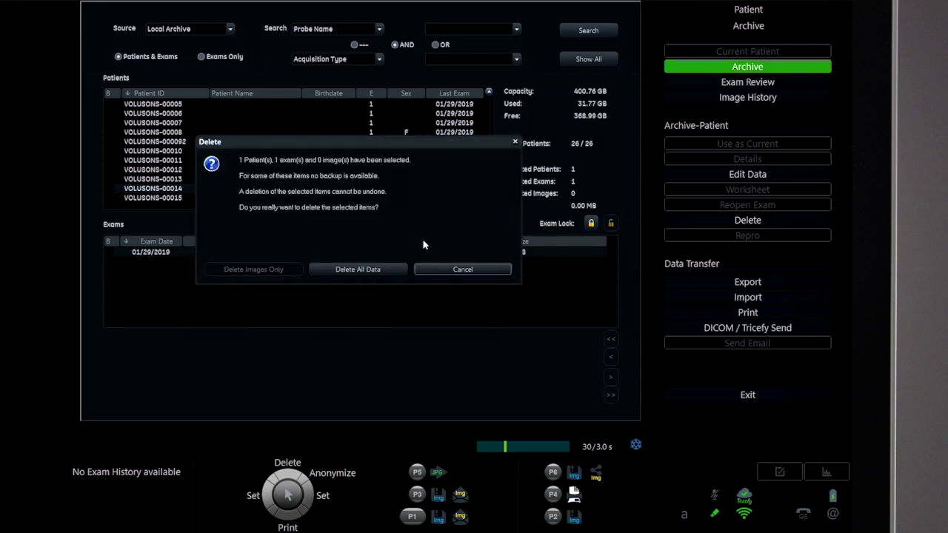
click(363, 268)
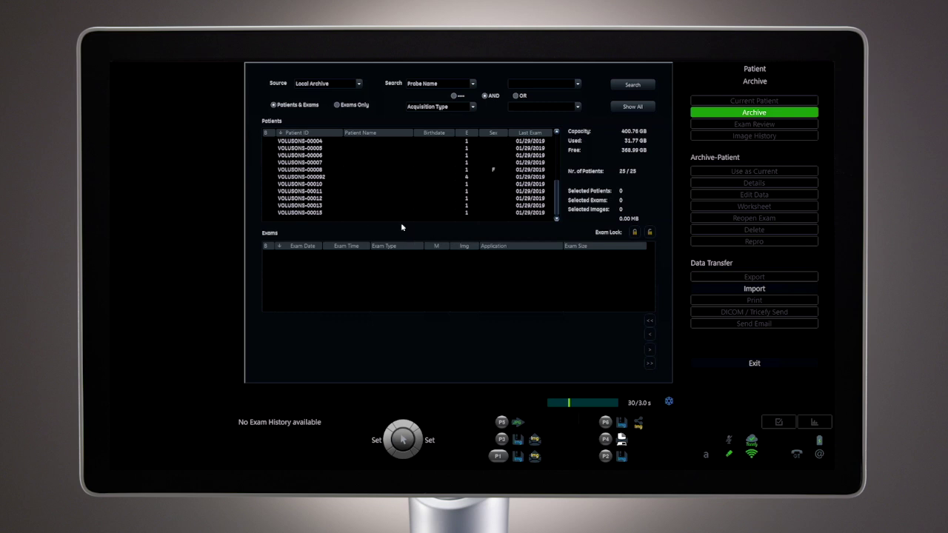
Select patients VOLUSONS-00006 to VOLUSONS-00015 and delete only three chosen colour-flow images.
click(317, 215)
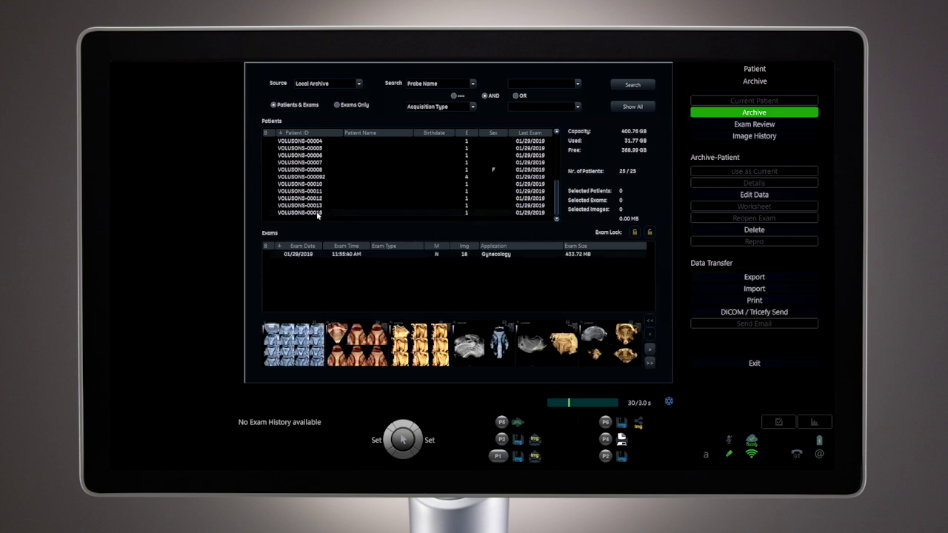
shift+click(317, 157)
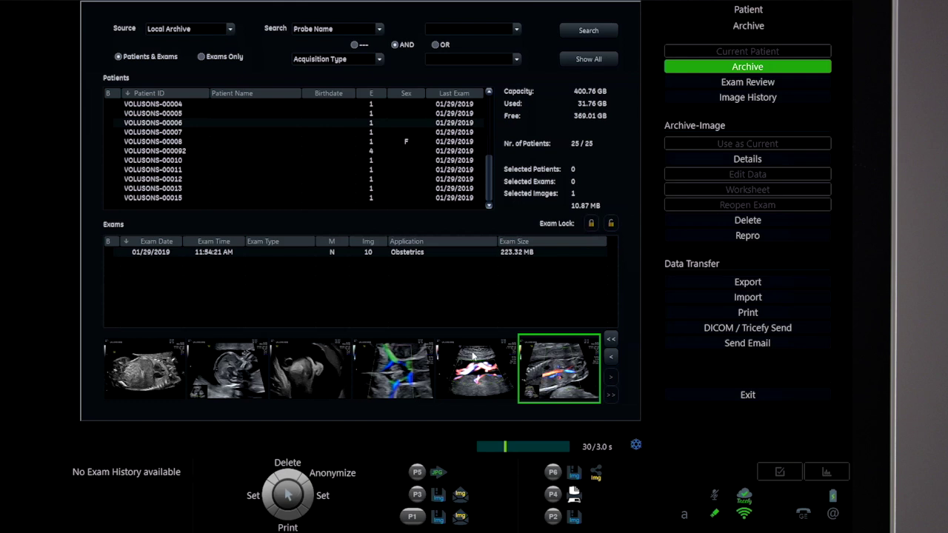
click(545, 333)
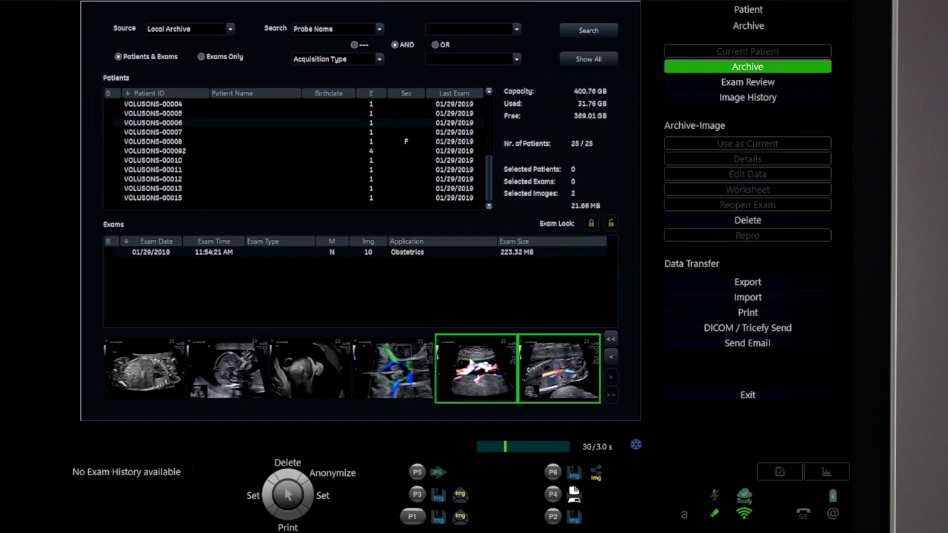
click(398, 366)
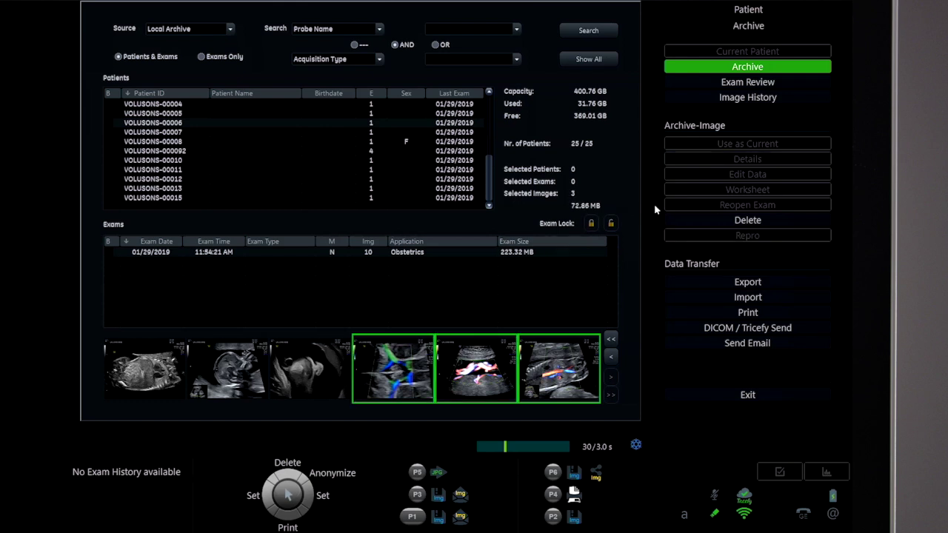
click(688, 218)
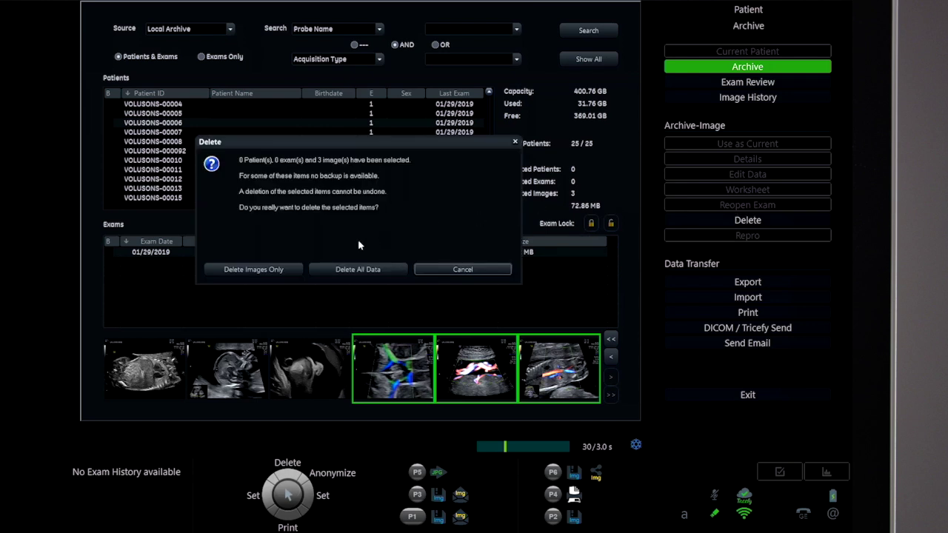
click(280, 270)
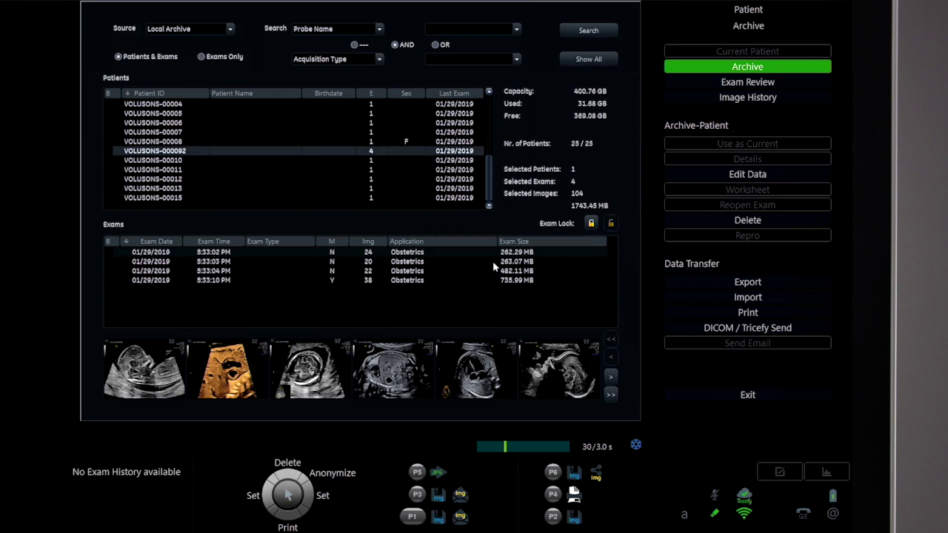
Lock the 5:33:03 PM exam with Exam Lock, then unlock it again.
click(493, 260)
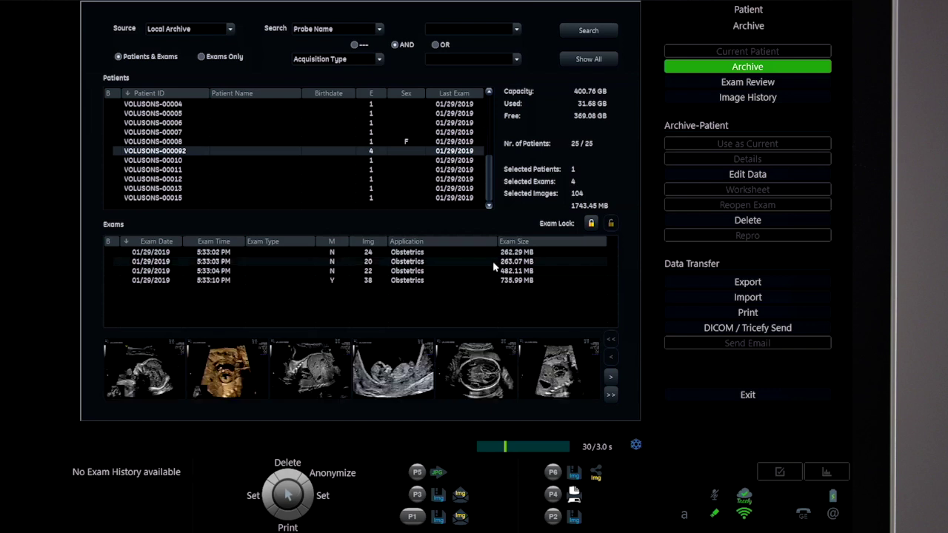
click(592, 224)
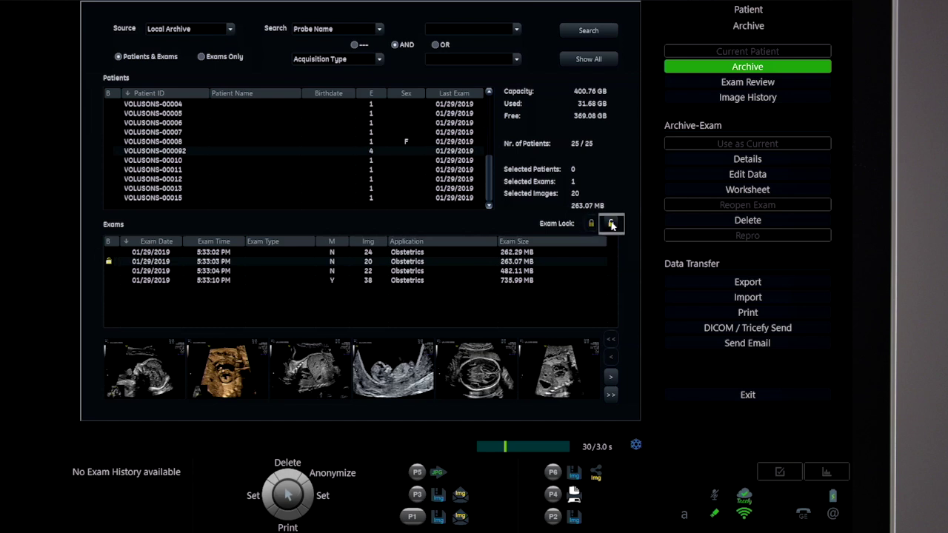
click(611, 224)
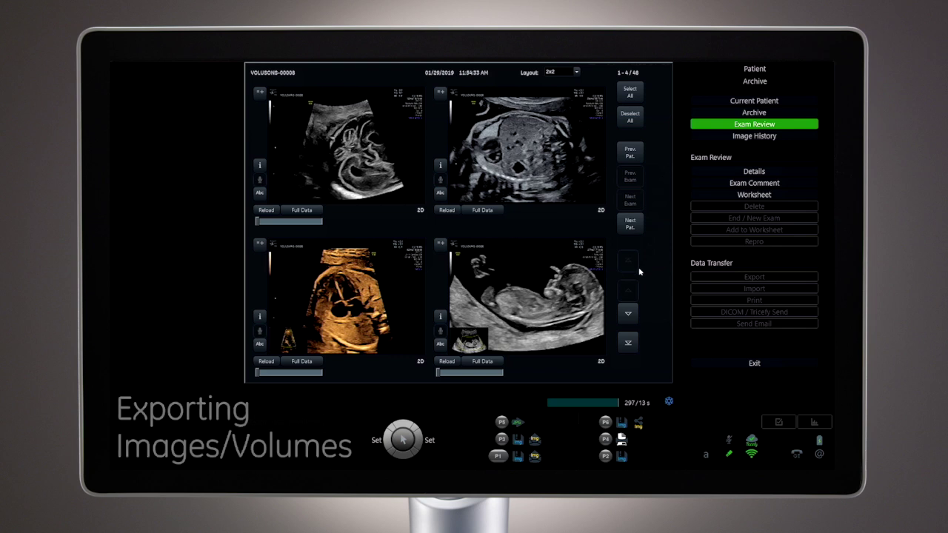
Page through the stored images, then start exporting the next patient's exam to E:\EXPORTED IMAGES\.
click(630, 319)
click(630, 318)
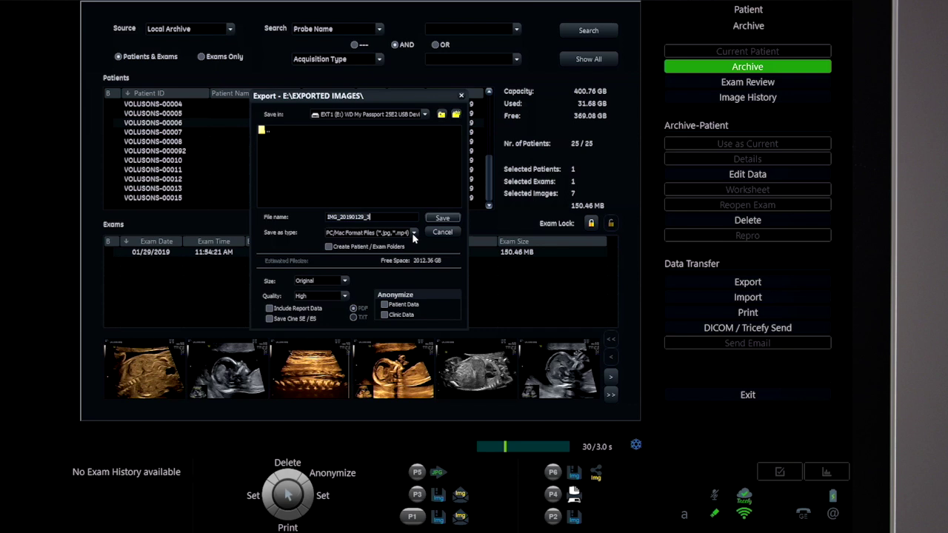
click(414, 234)
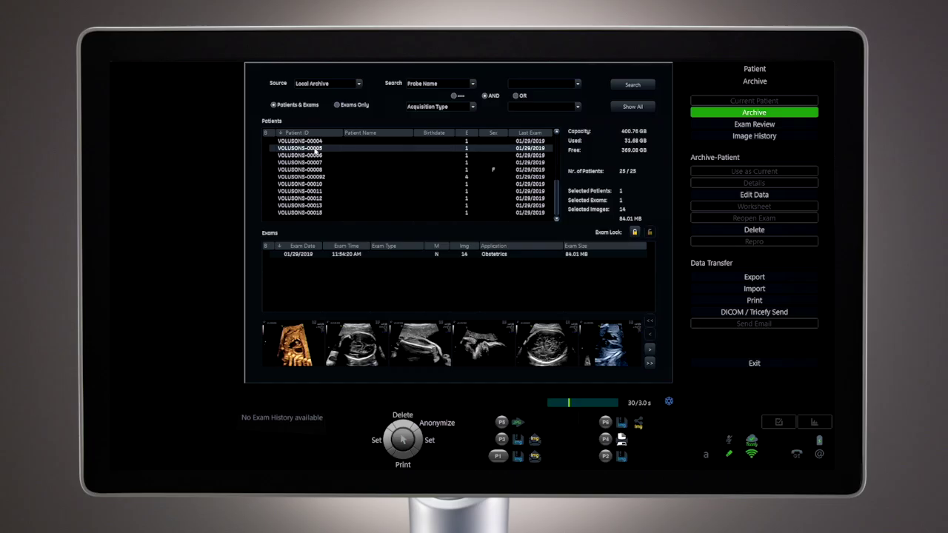
click(311, 156)
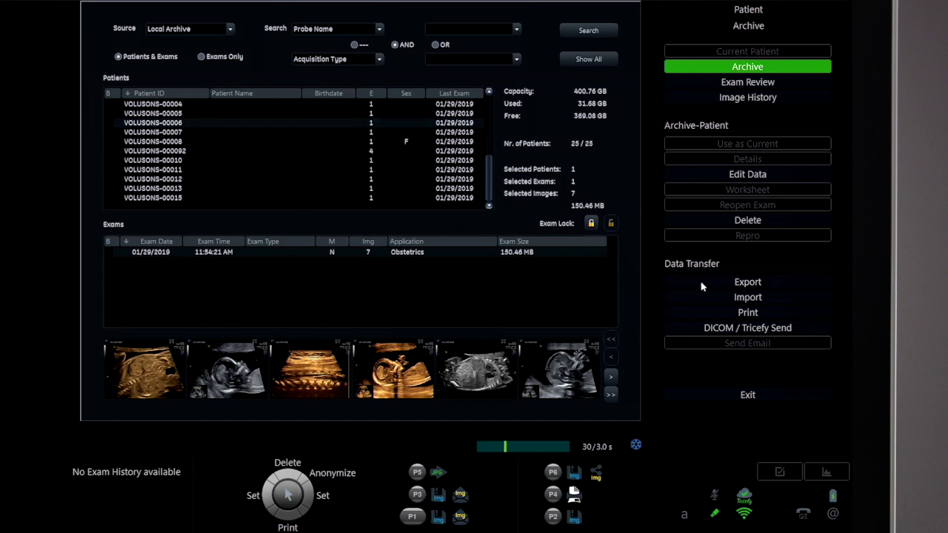
click(702, 285)
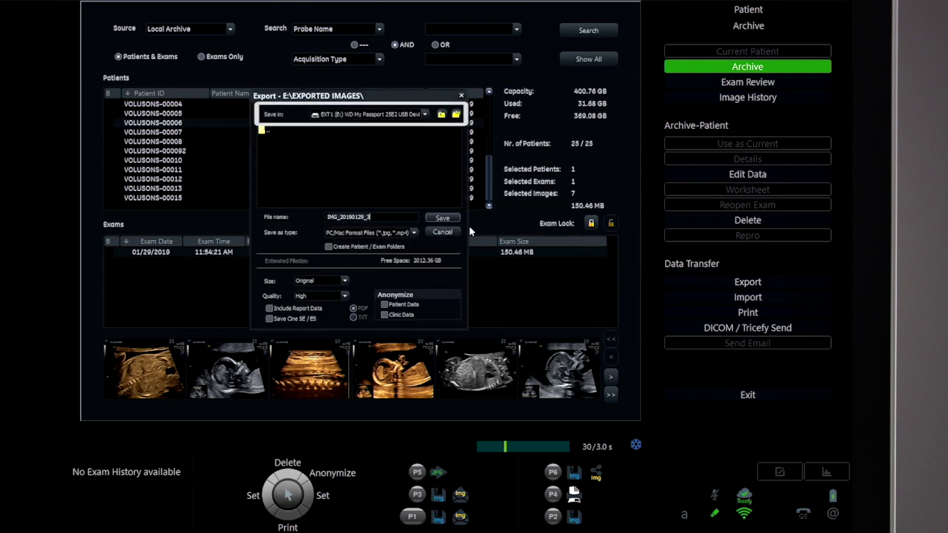
Keep the PC/Mac (JPG/MP4) export format and anonymize the patient data.
click(413, 233)
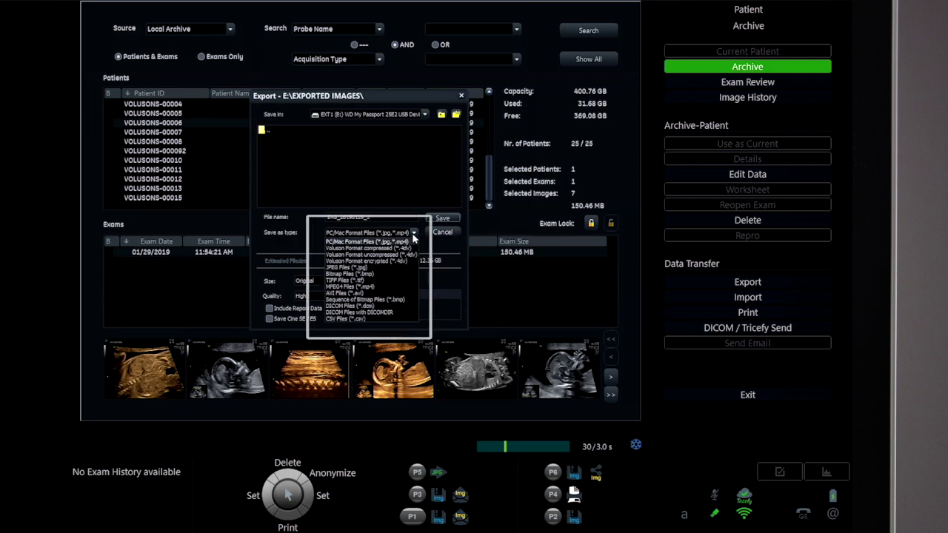
click(385, 247)
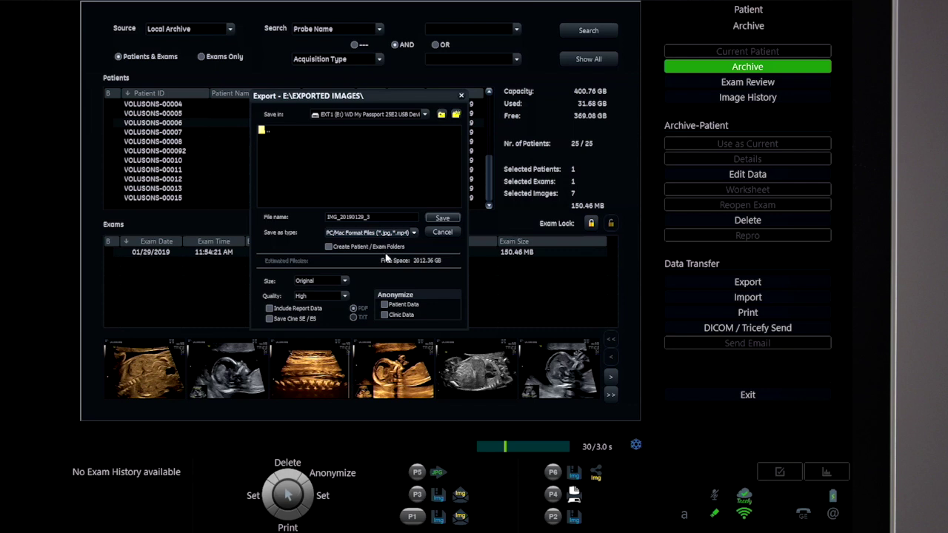
click(408, 305)
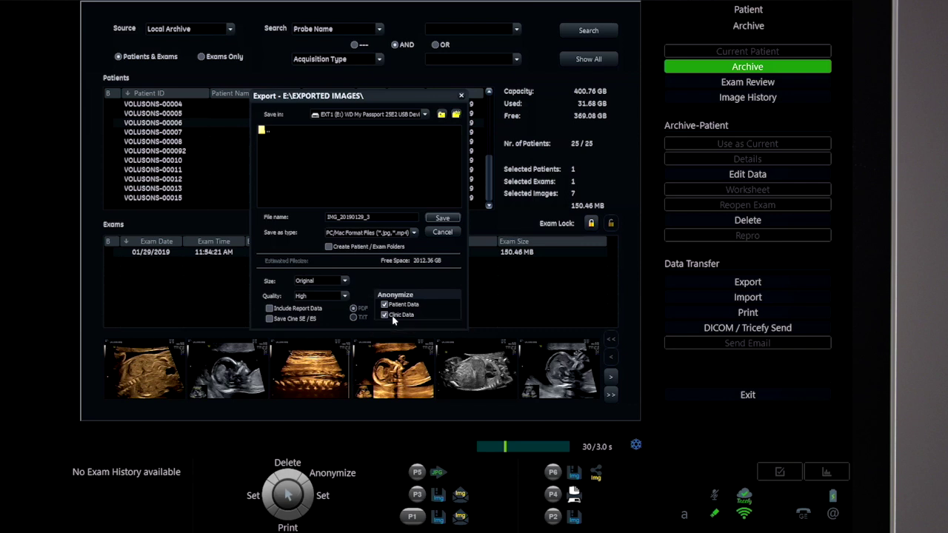
click(414, 232)
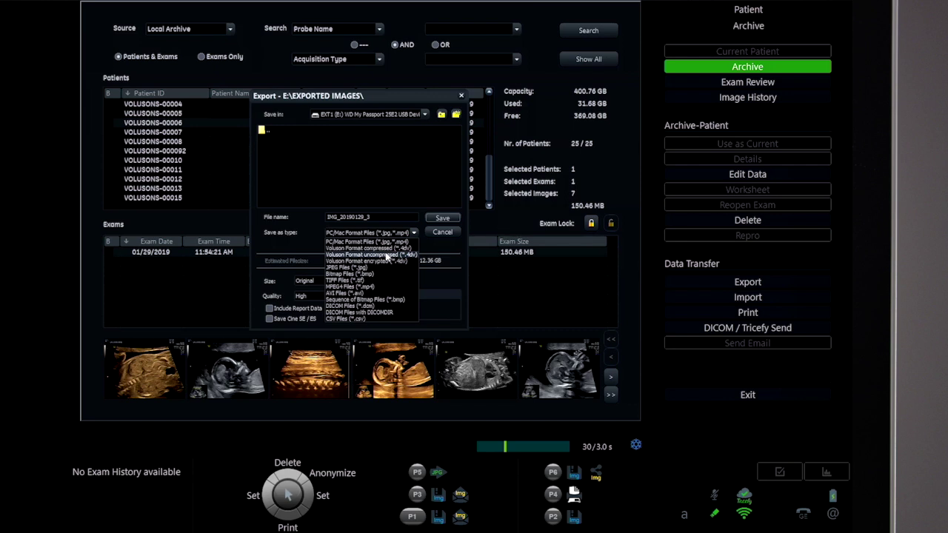
Save IMG_20190129_3 to the USB drive as Voluson uncompressed (*.4dv) format.
click(386, 256)
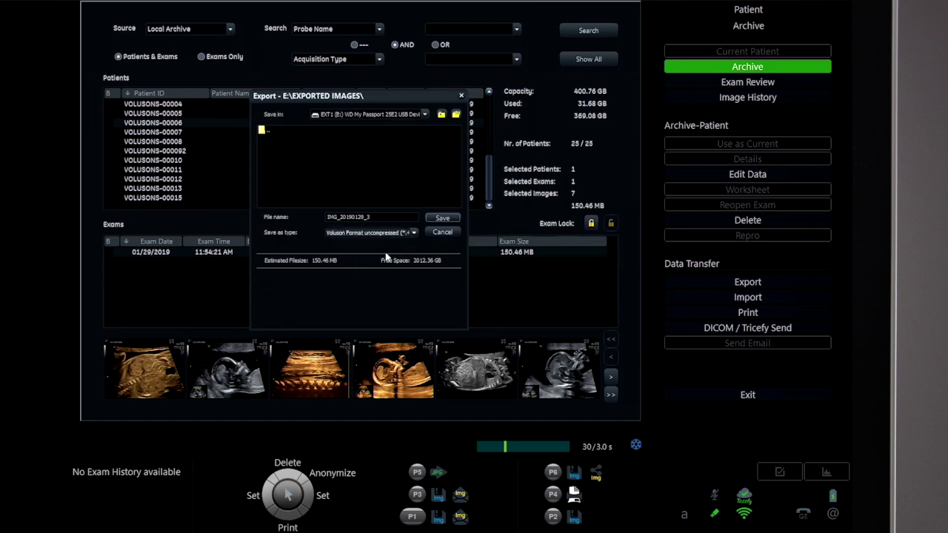
click(442, 219)
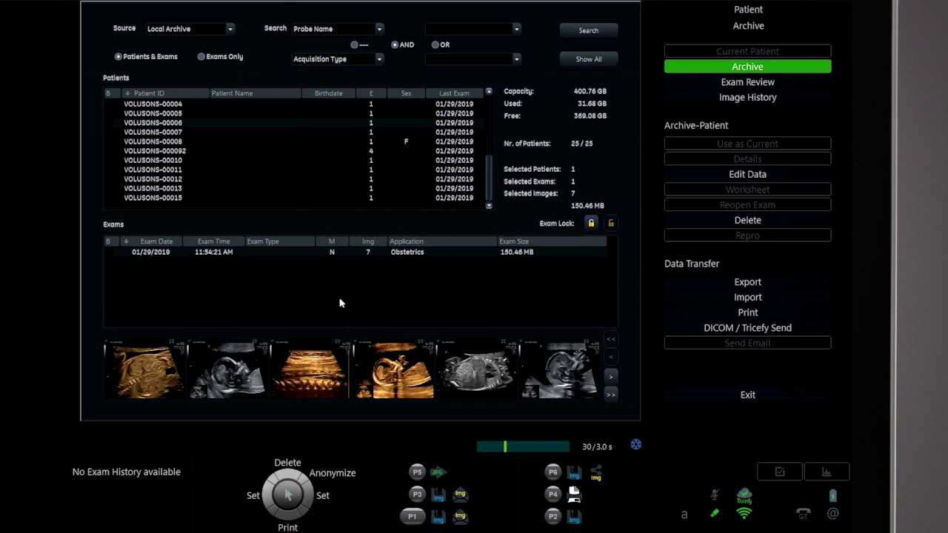
Select the exam's first three image thumbnails and export only those images.
click(147, 391)
click(230, 363)
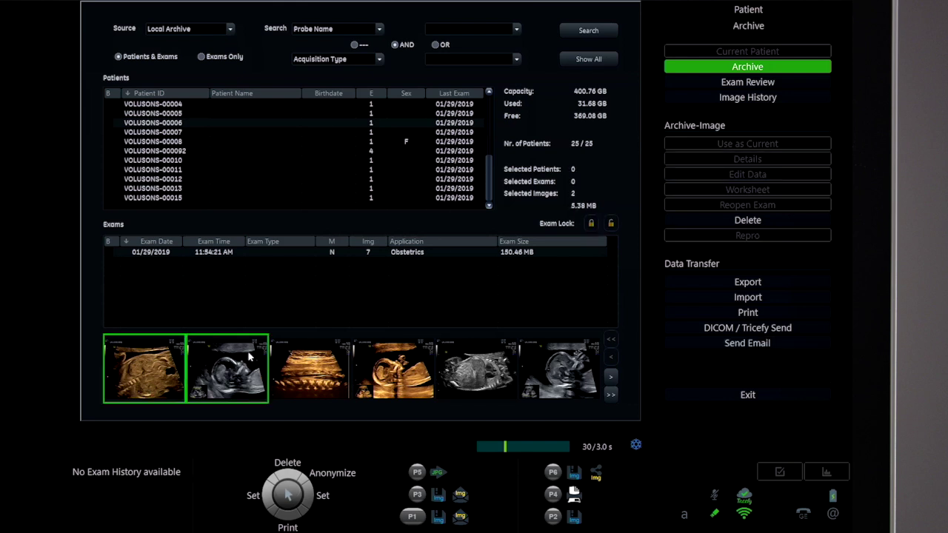
click(299, 363)
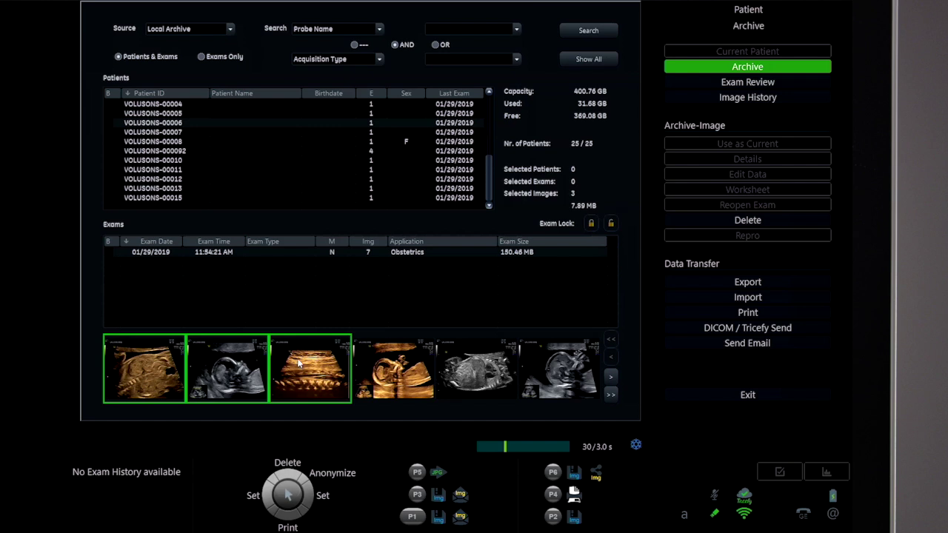
click(701, 282)
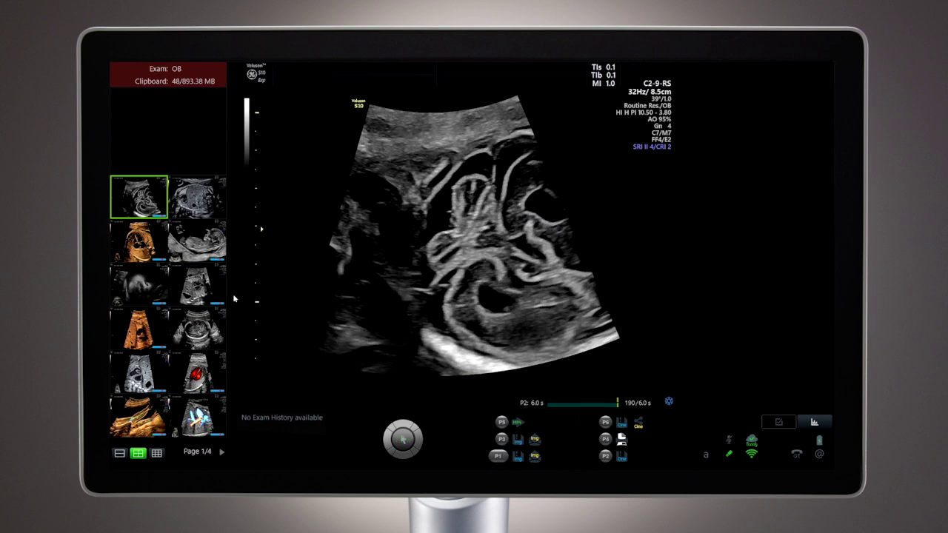
Mark the second clipboard image and the orange 3D image for export, then end the exam.
mouse_move(145, 208)
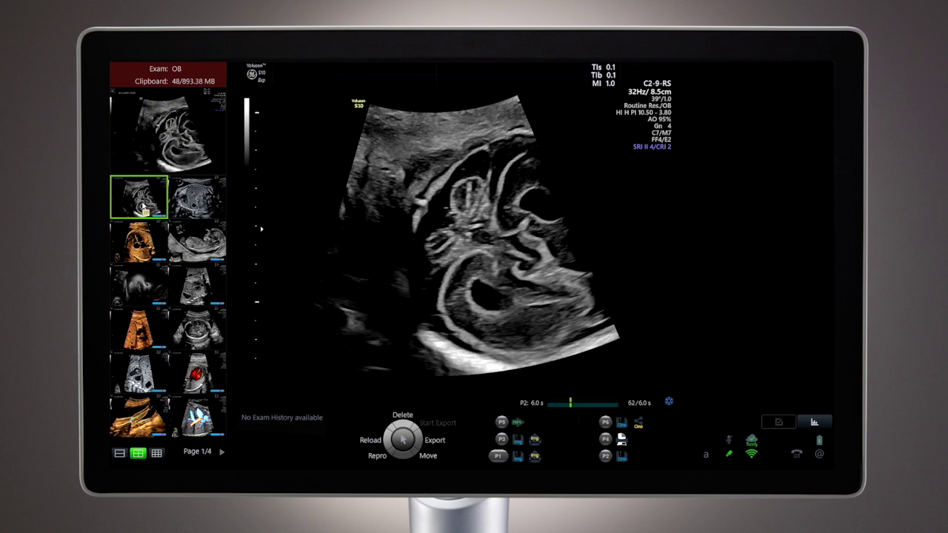
click(193, 205)
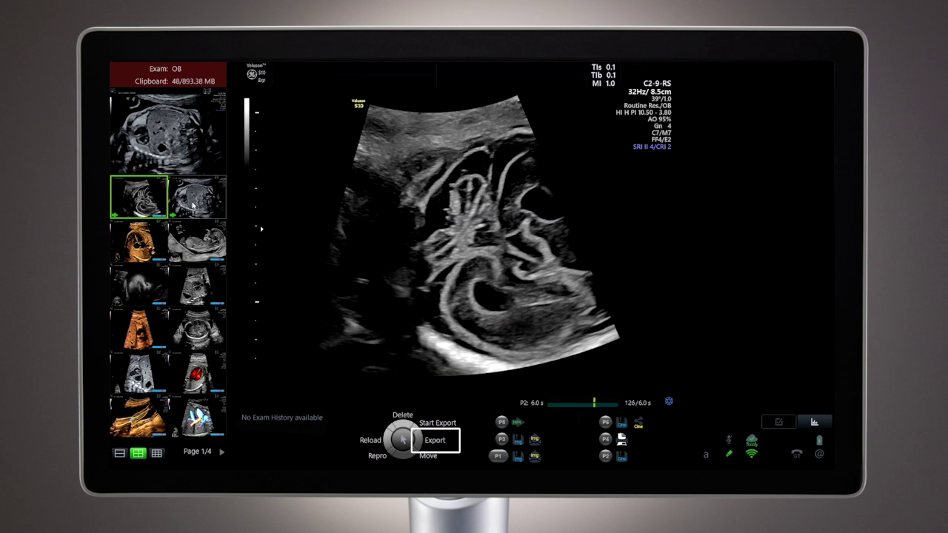
click(146, 243)
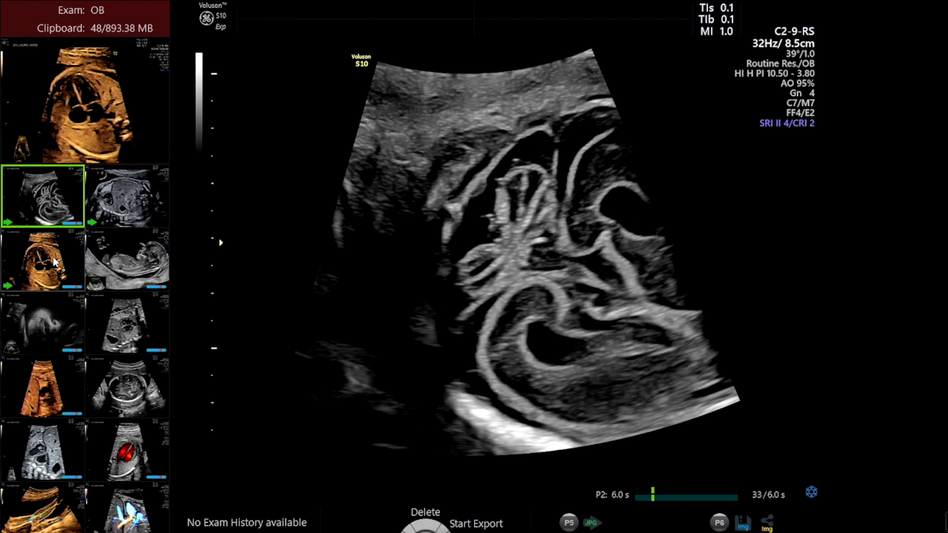
key(End)
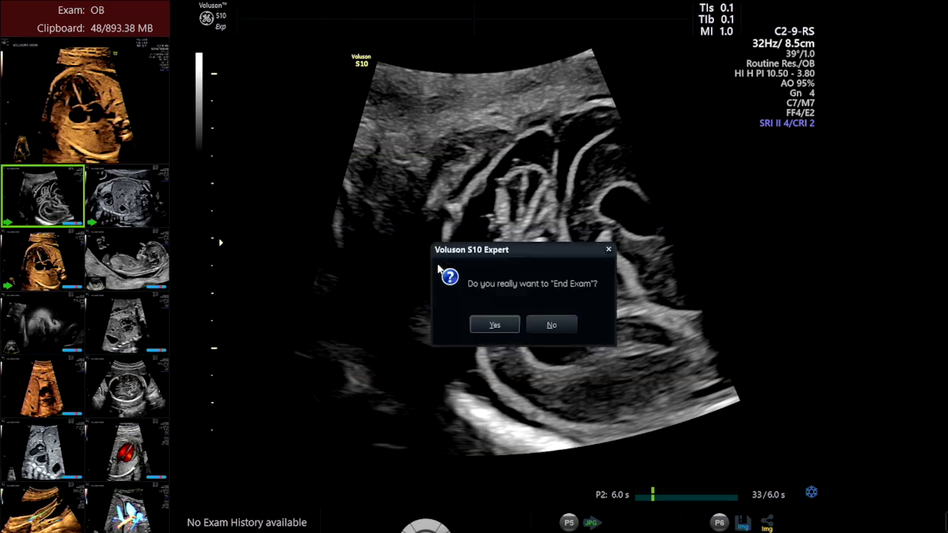
click(494, 324)
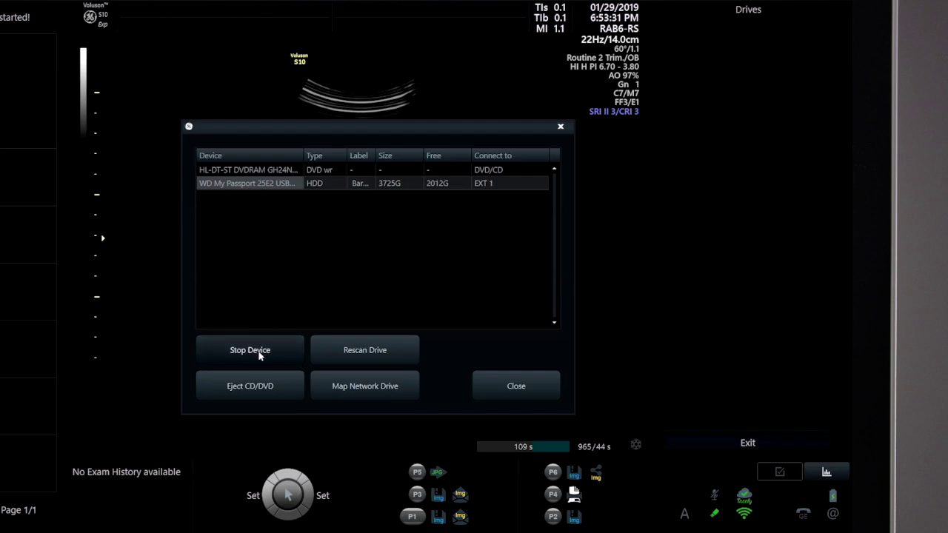
Stop the external USB drive and acknowledge the safe-removal message.
click(259, 354)
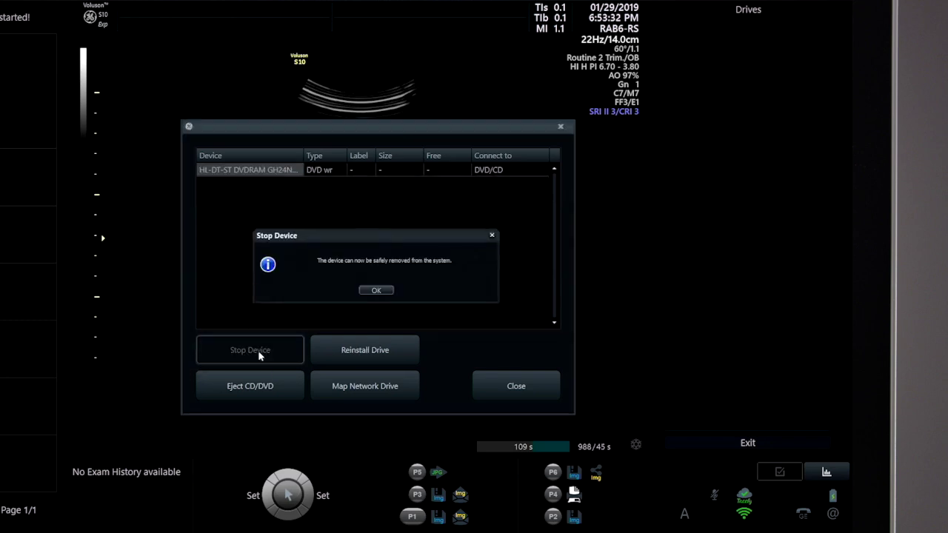
click(377, 290)
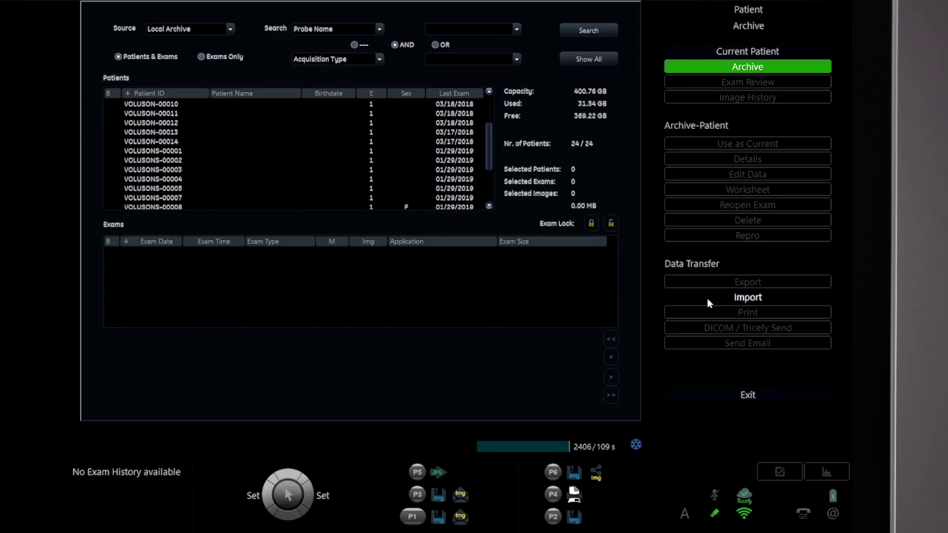
Import the patient contained in IMG_20190129_3.4dv from the USB drive into the archive.
click(711, 303)
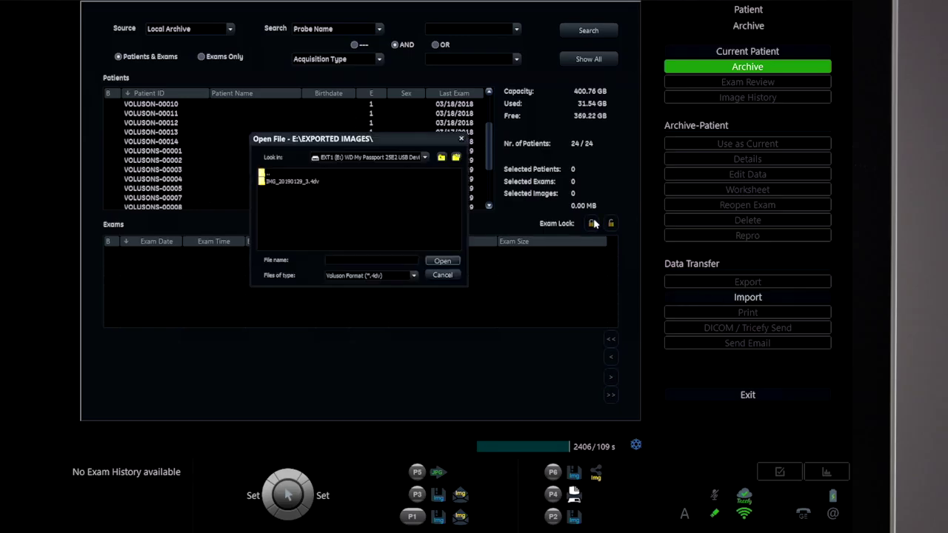
click(424, 157)
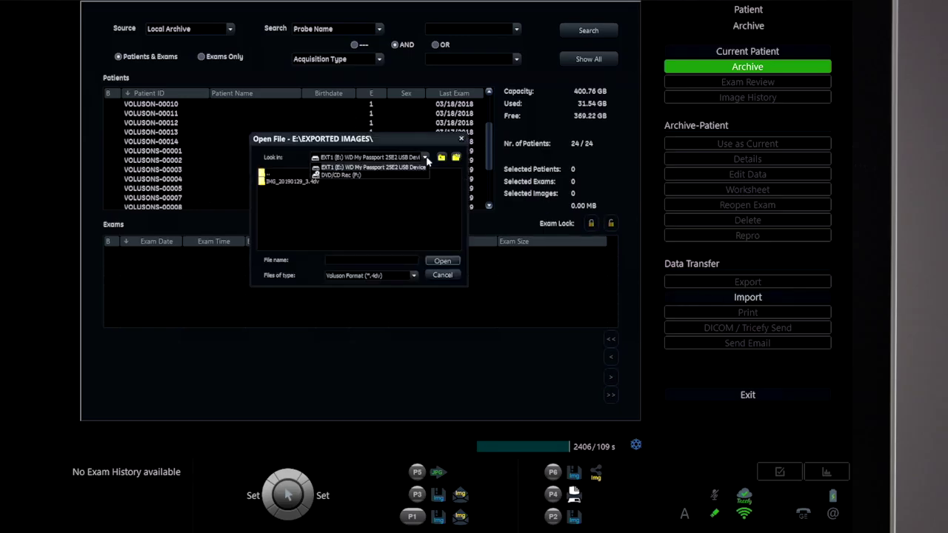
click(406, 159)
click(295, 181)
click(442, 260)
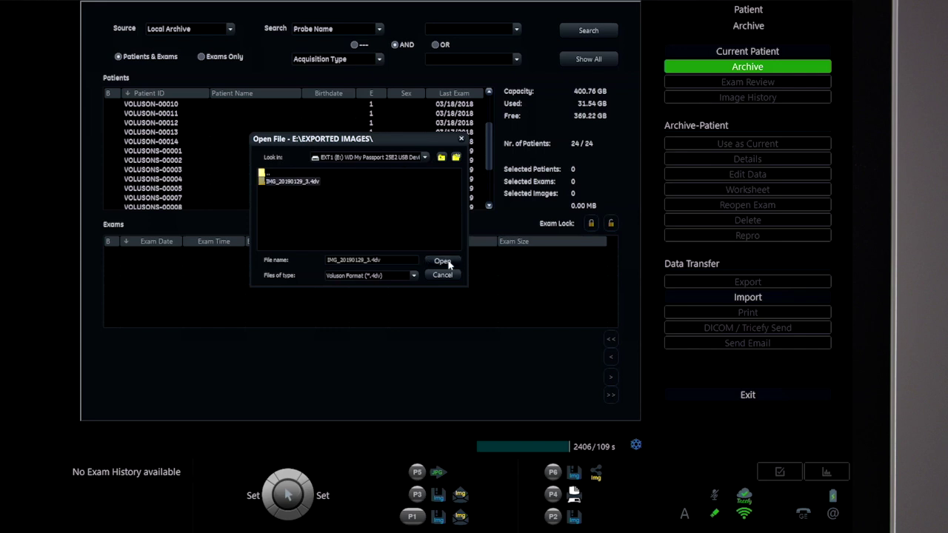
click(168, 105)
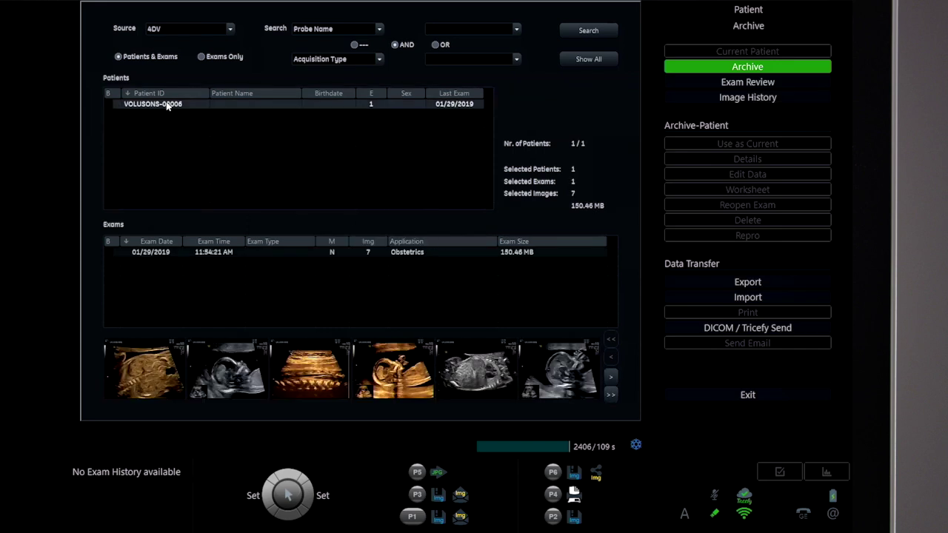
click(702, 300)
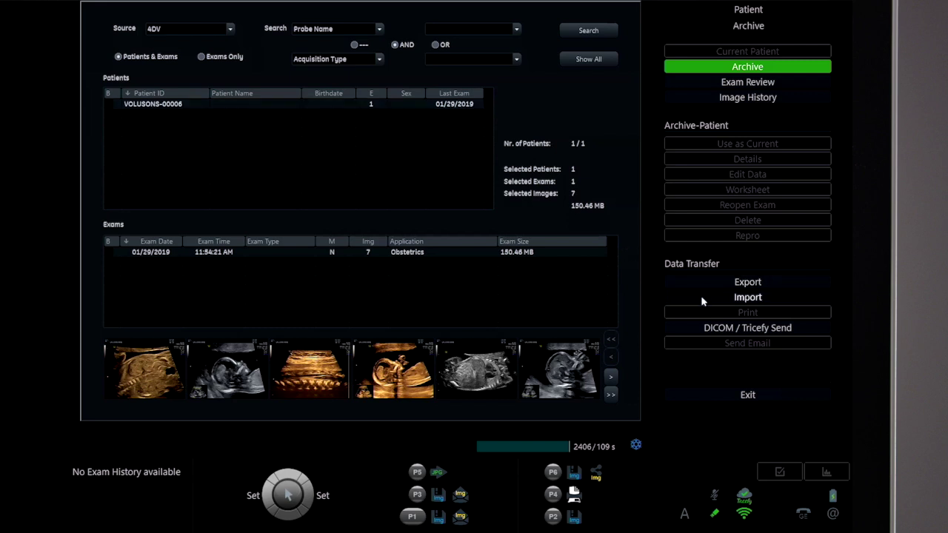